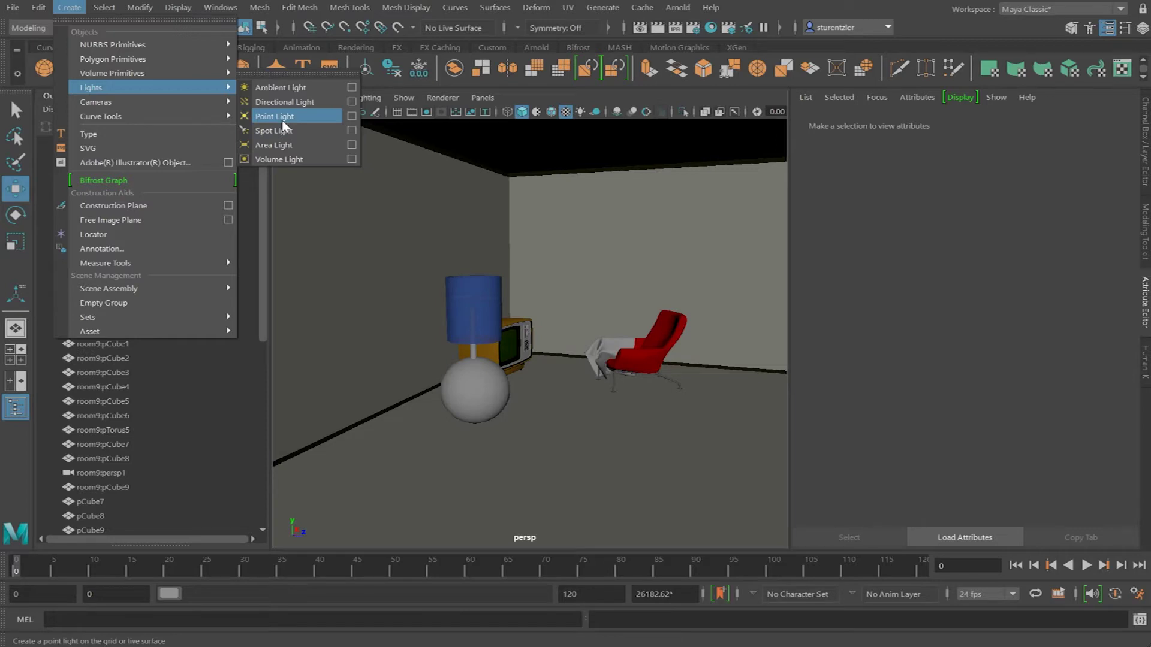
Create a point light and raise it above the blue lampshade, near the room's ceiling
click(283, 123)
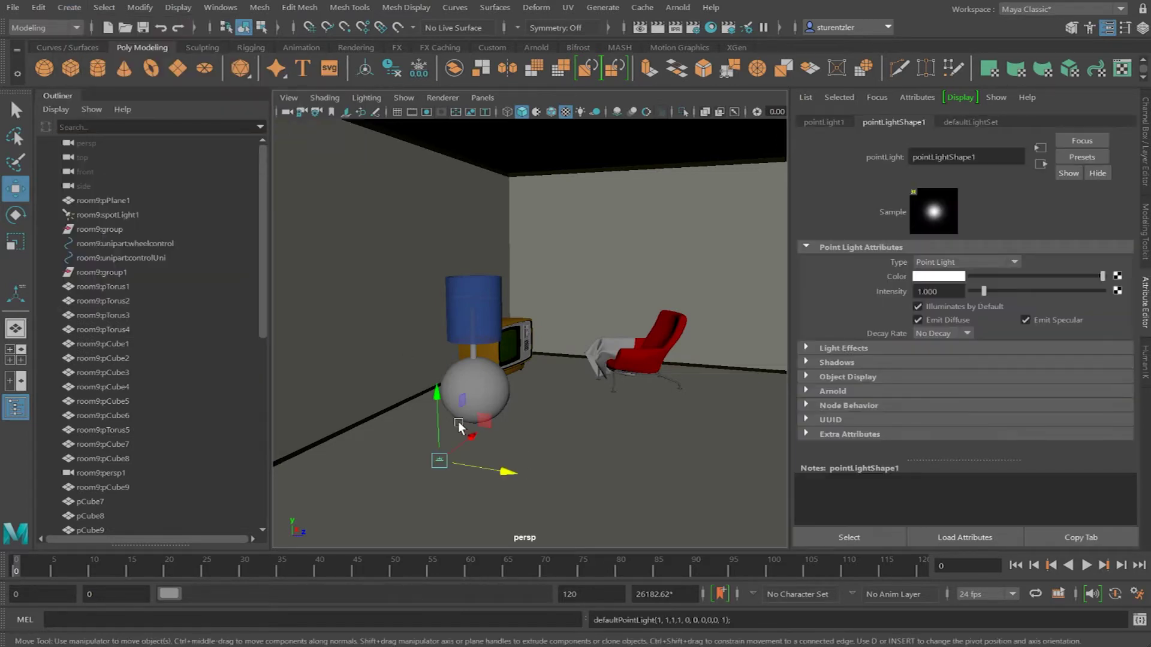
drag(442, 414, 491, 271)
drag(440, 229, 433, 195)
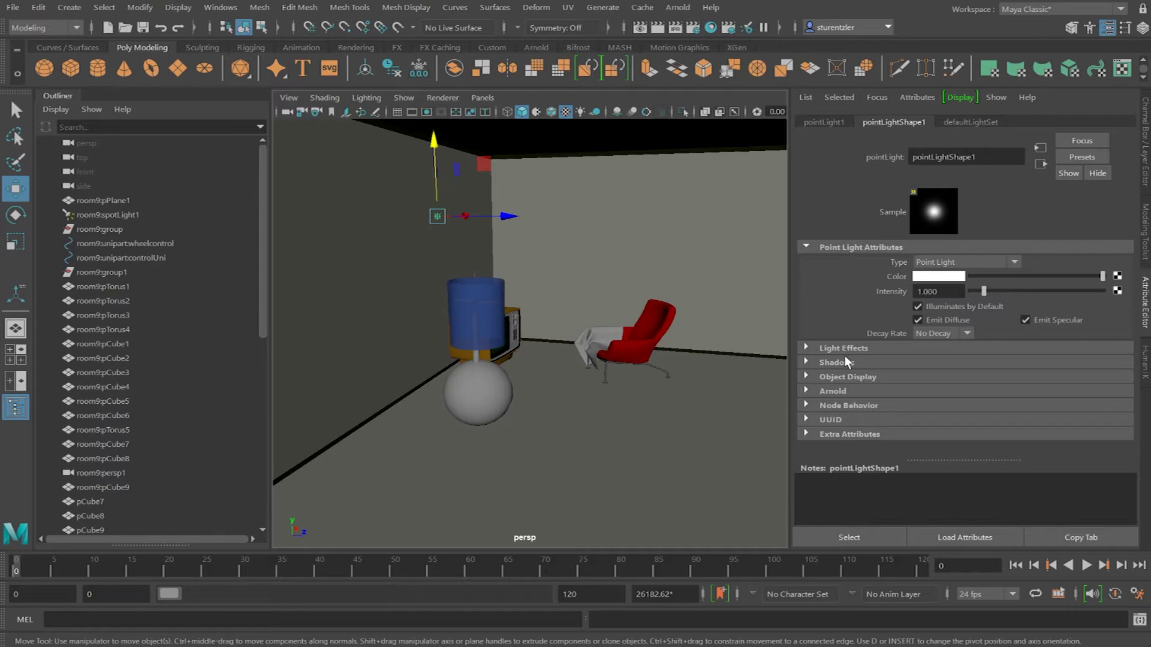
Set the point light's Arnold exposure to 1 and close the test render
click(807, 391)
scroll(842, 399, down, 1)
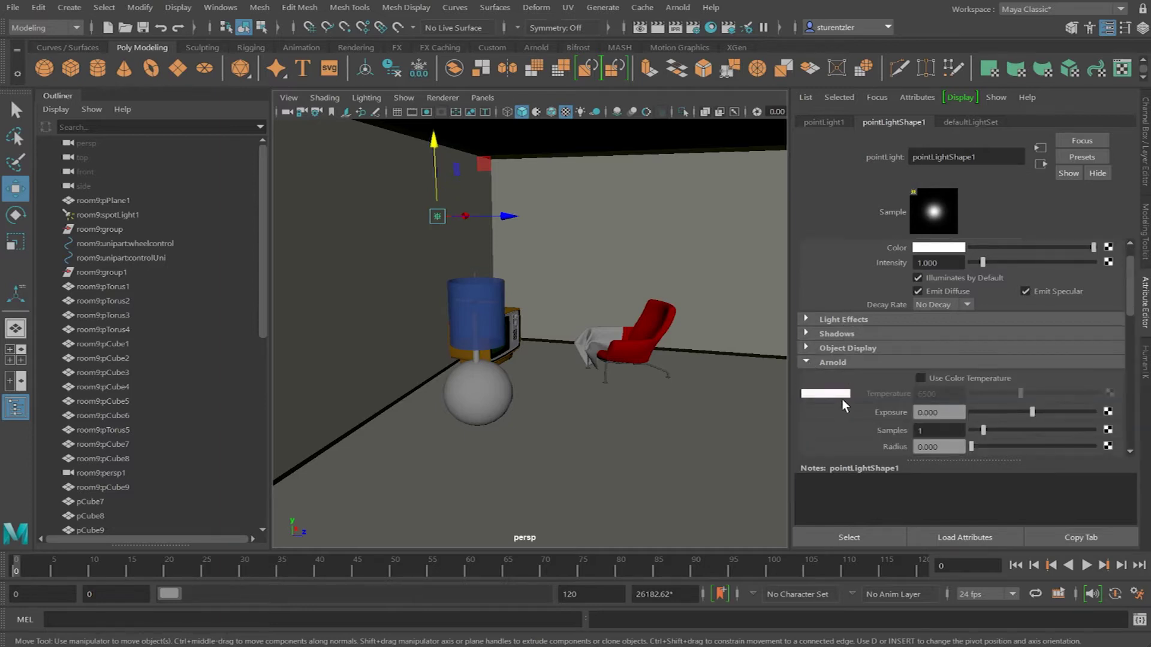
scroll(843, 399, down, 1)
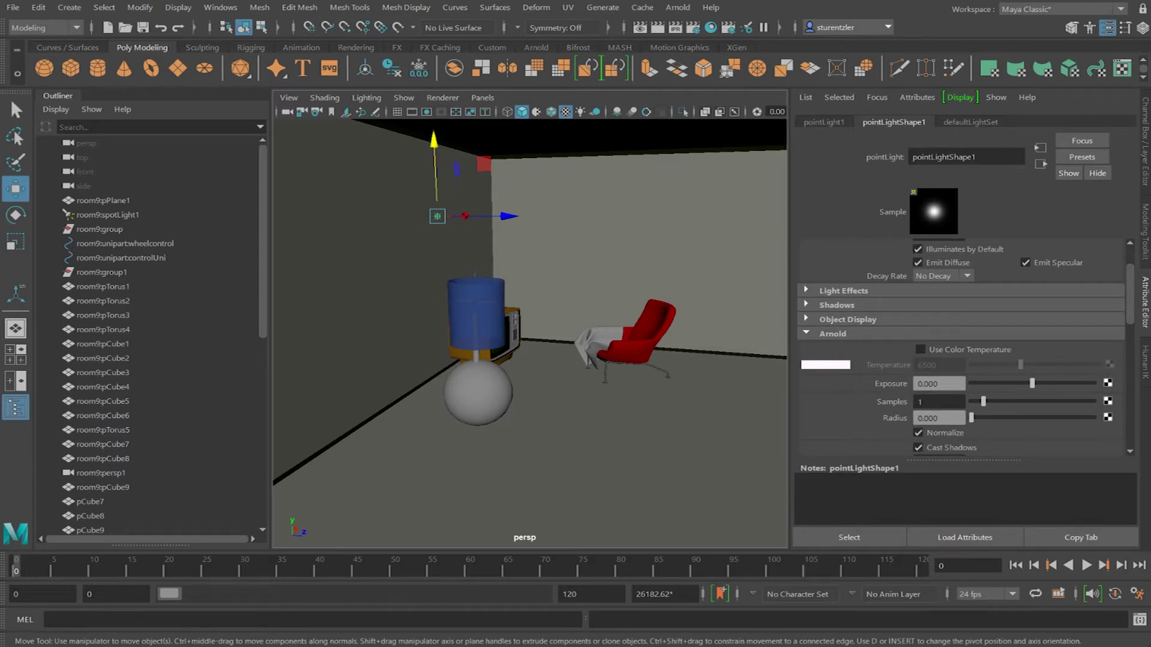
scroll(966, 347, up, 2)
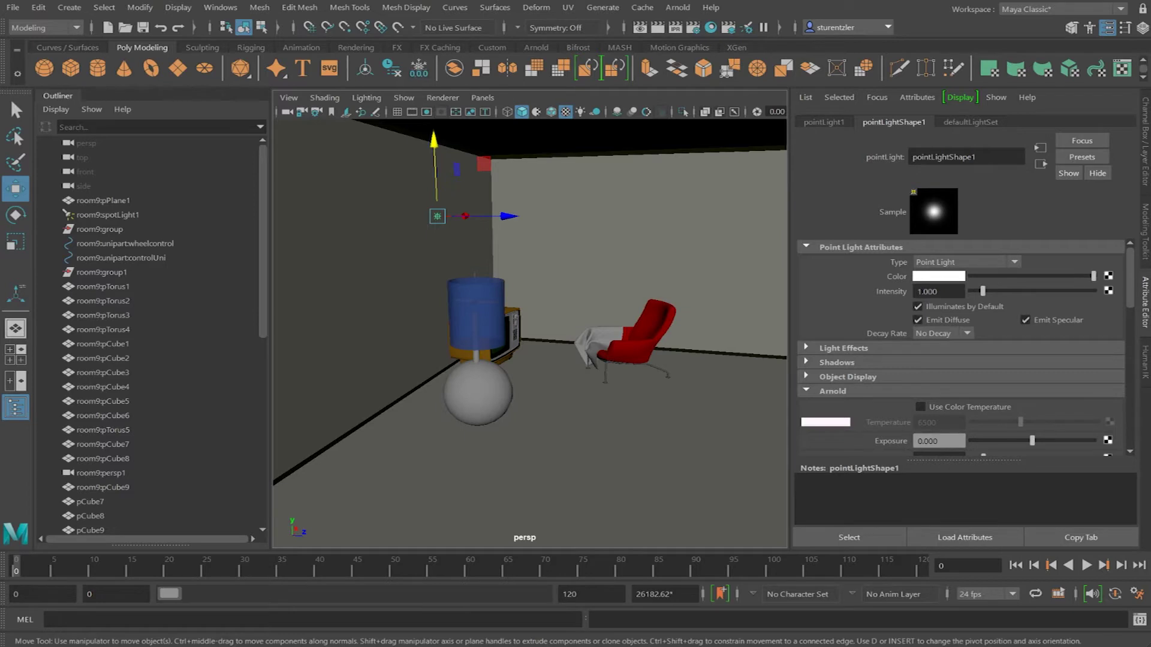
click(939, 442)
text(1)
key(Return)
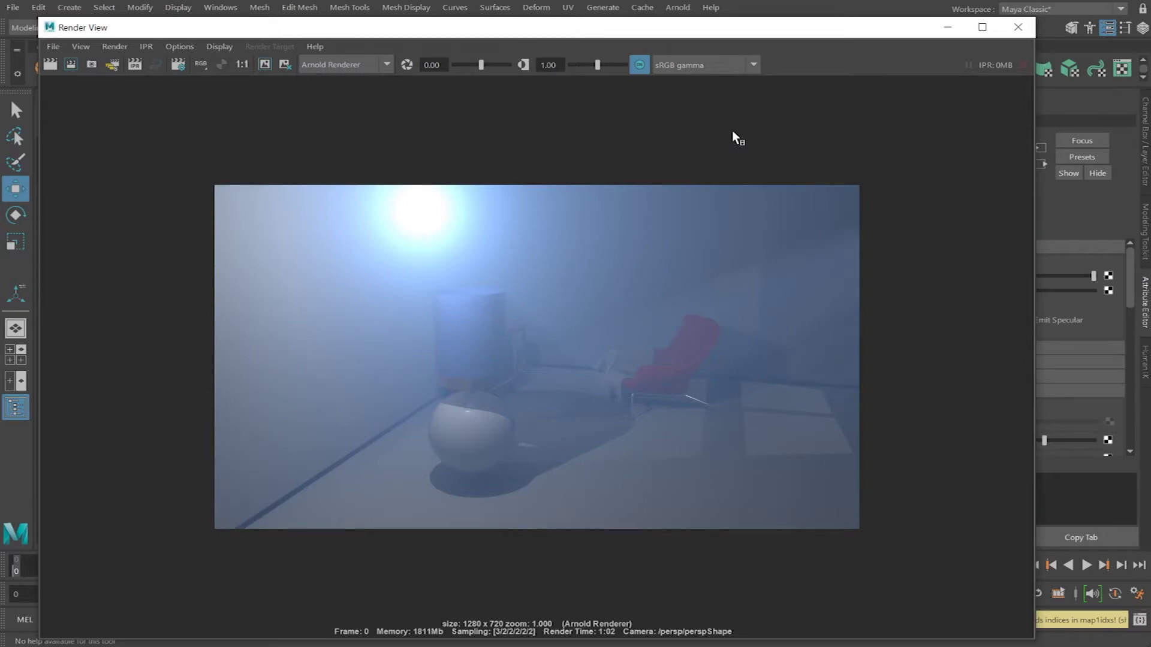
click(1018, 27)
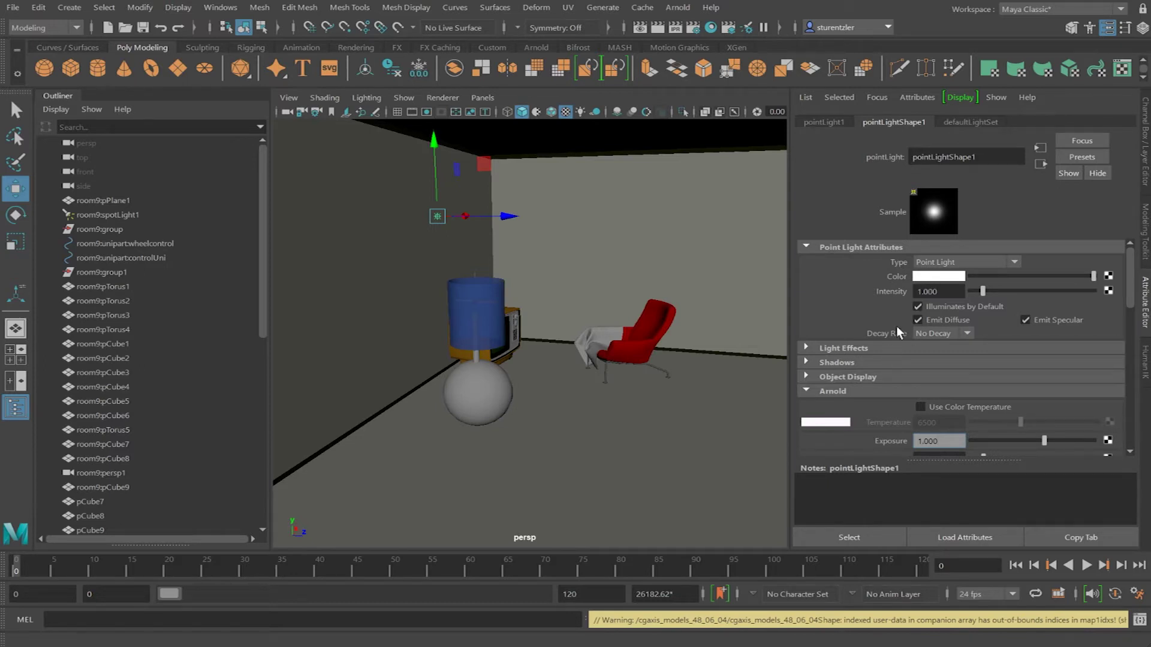
Move the point light down inside the blue lampshade, close to the top of the lamp's stem
scroll(912, 375, down, 1)
scroll(911, 379, down, 1)
scroll(898, 348, up, 2)
drag(435, 178, 496, 292)
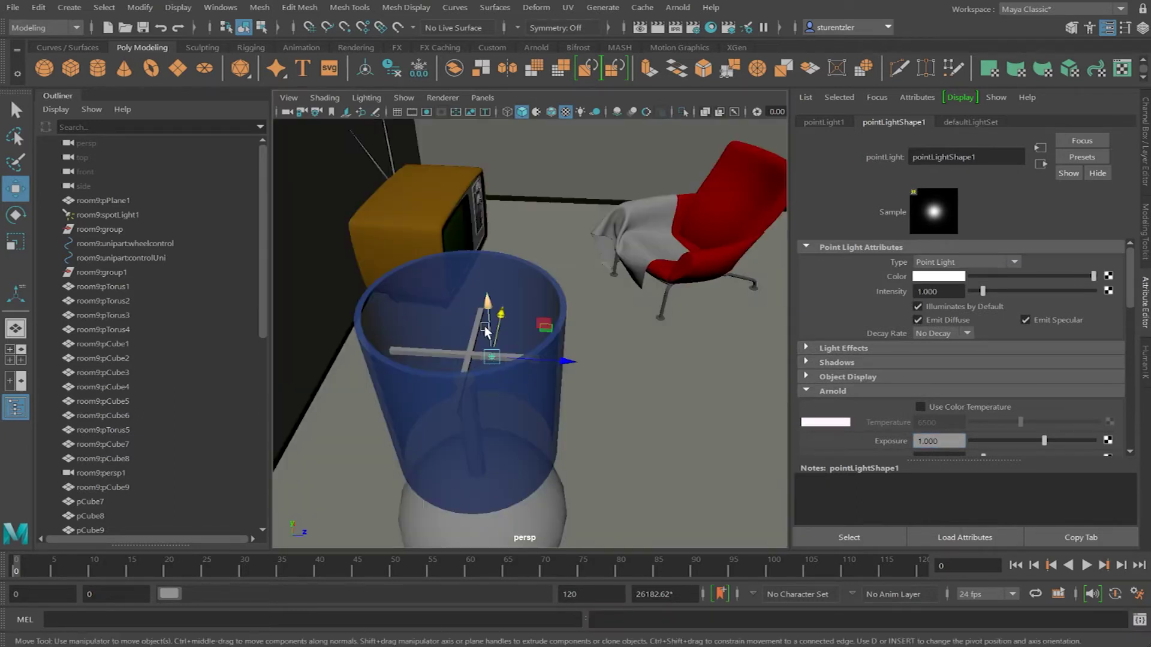
drag(484, 326, 487, 337)
drag(540, 369, 474, 314)
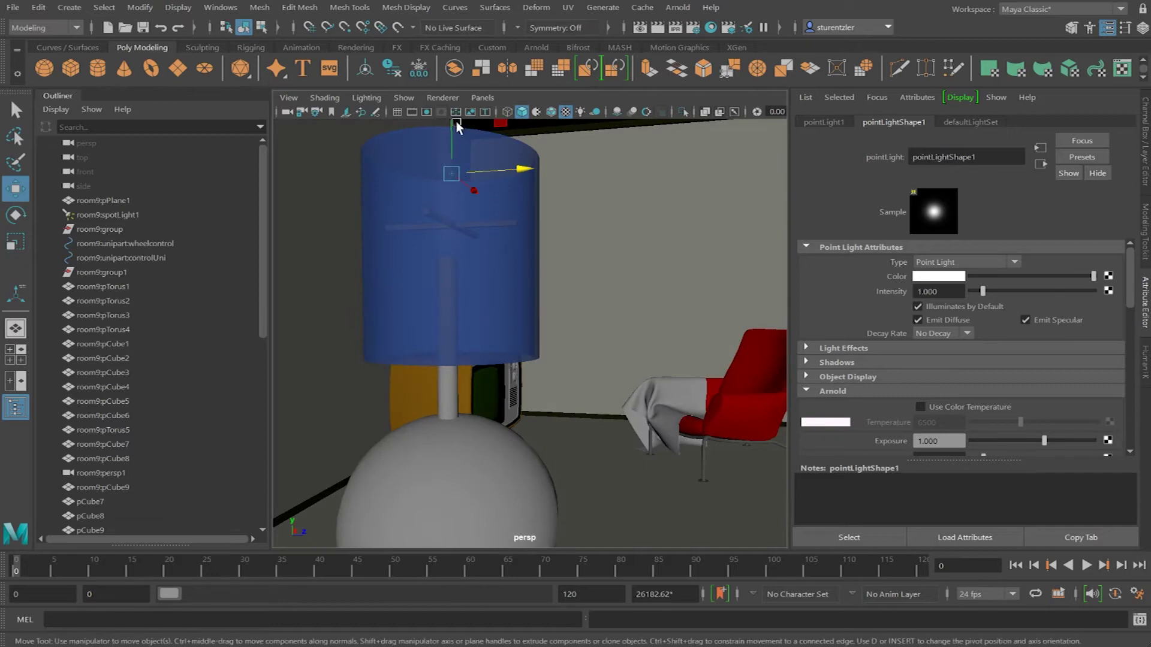
drag(449, 129, 449, 199)
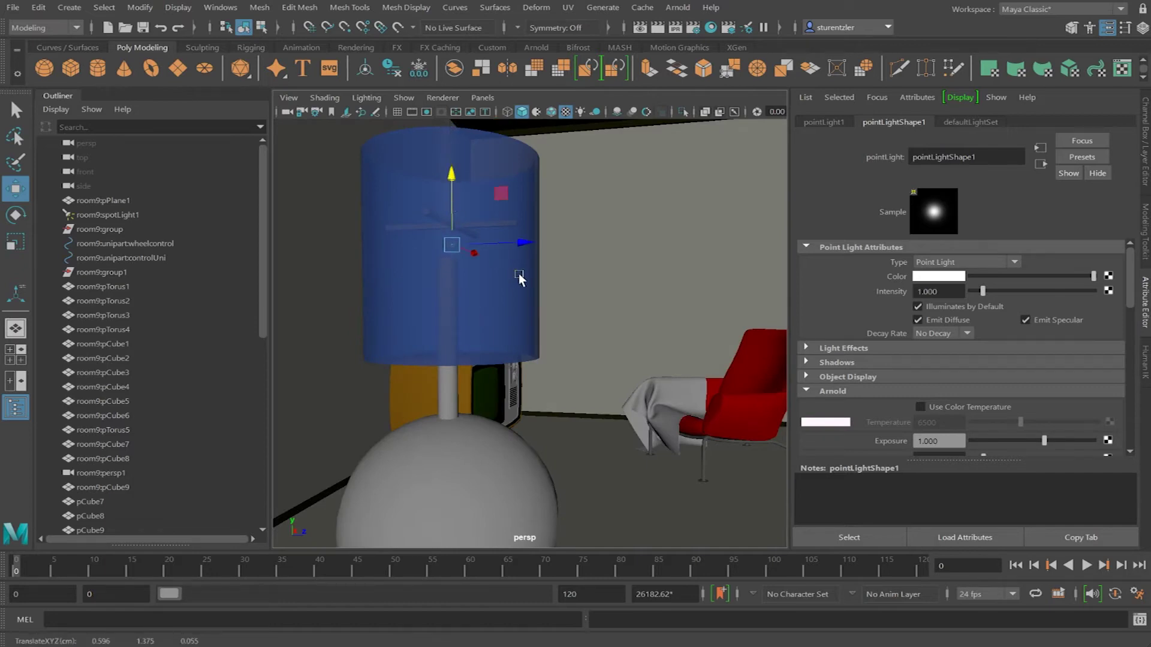
key(f)
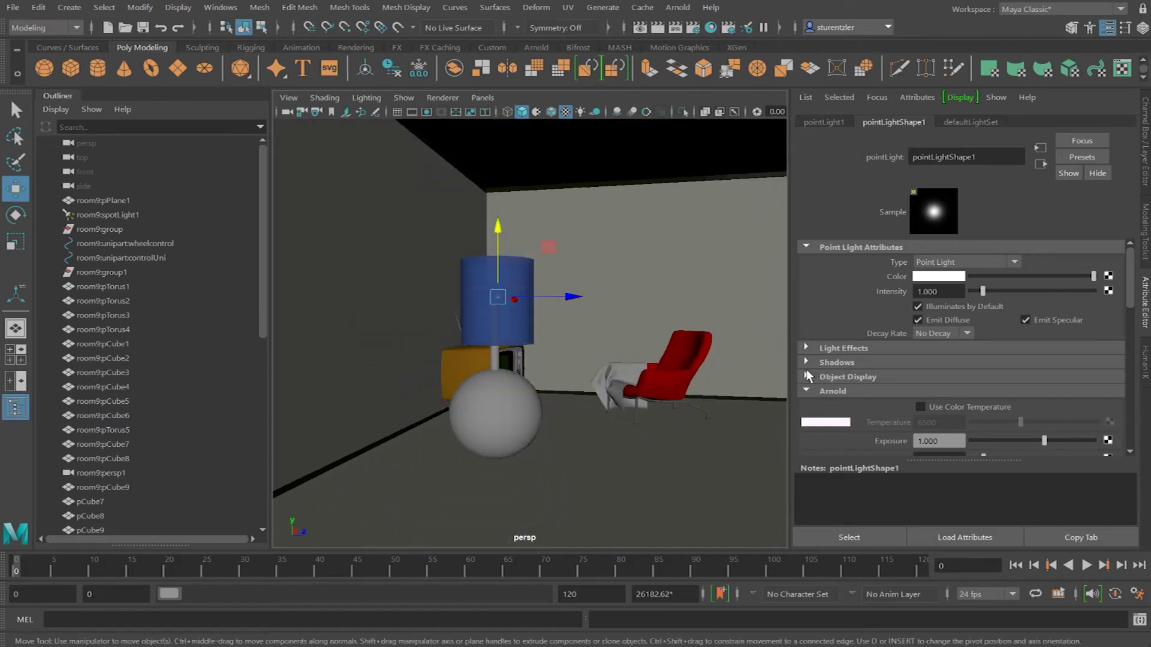
Review the point light's depth map and raytrace shadow settings, and render the current frame from the perspective view
click(807, 362)
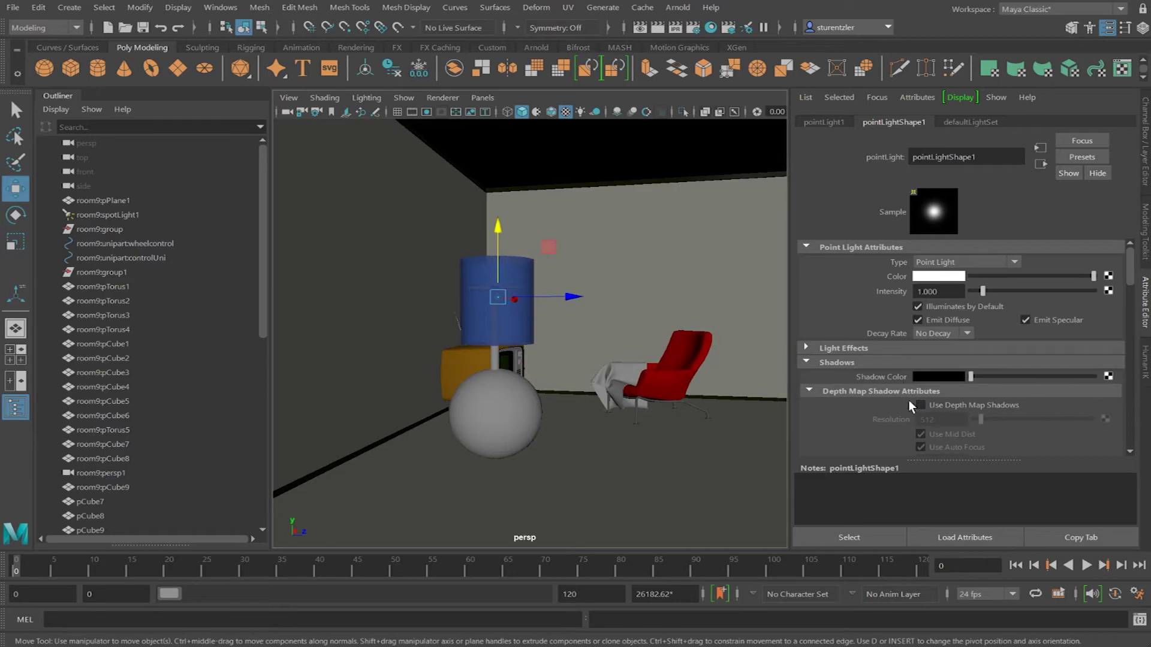
scroll(856, 405, down, 5)
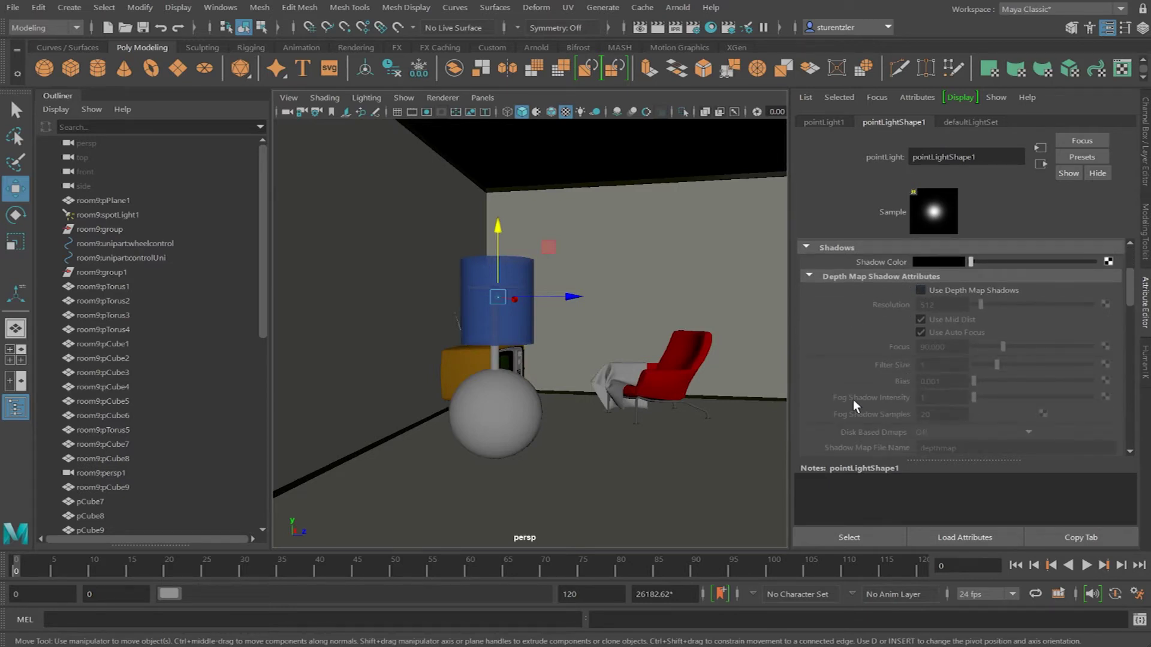
scroll(854, 399, down, 3)
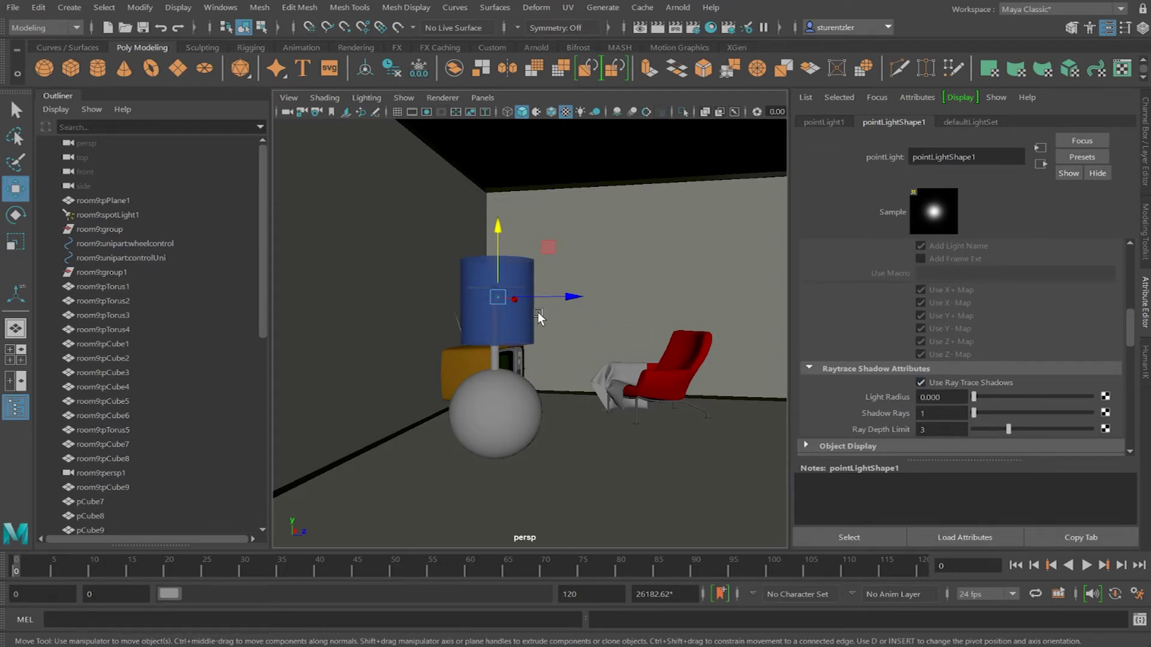
alt+drag(538, 311, 583, 333)
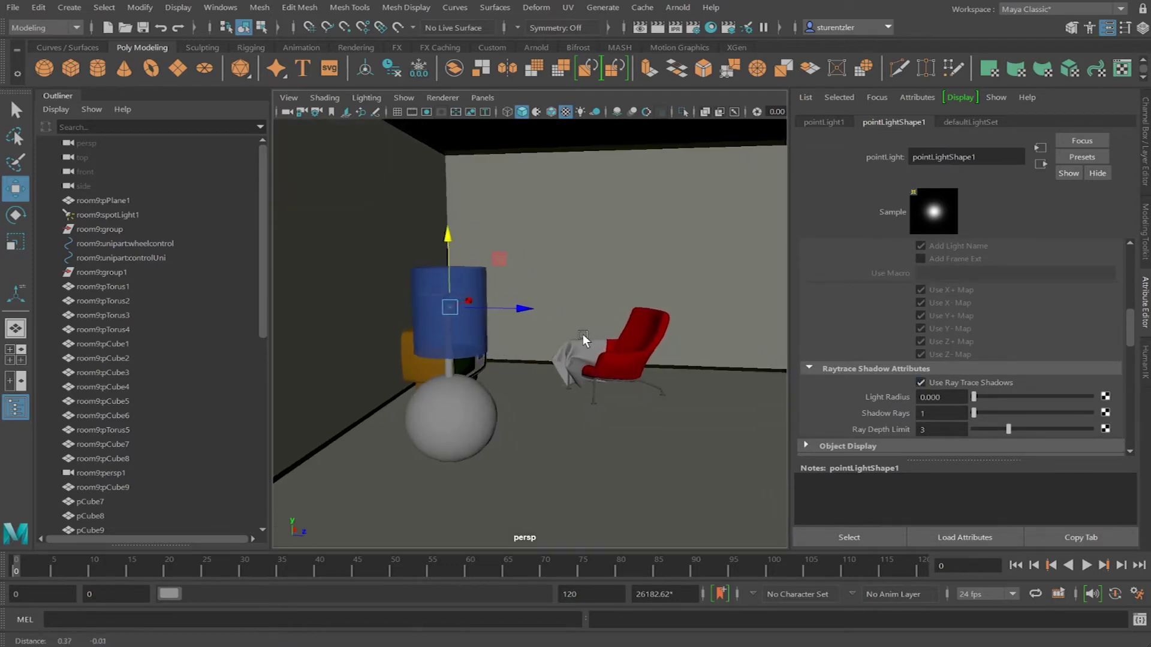
click(658, 27)
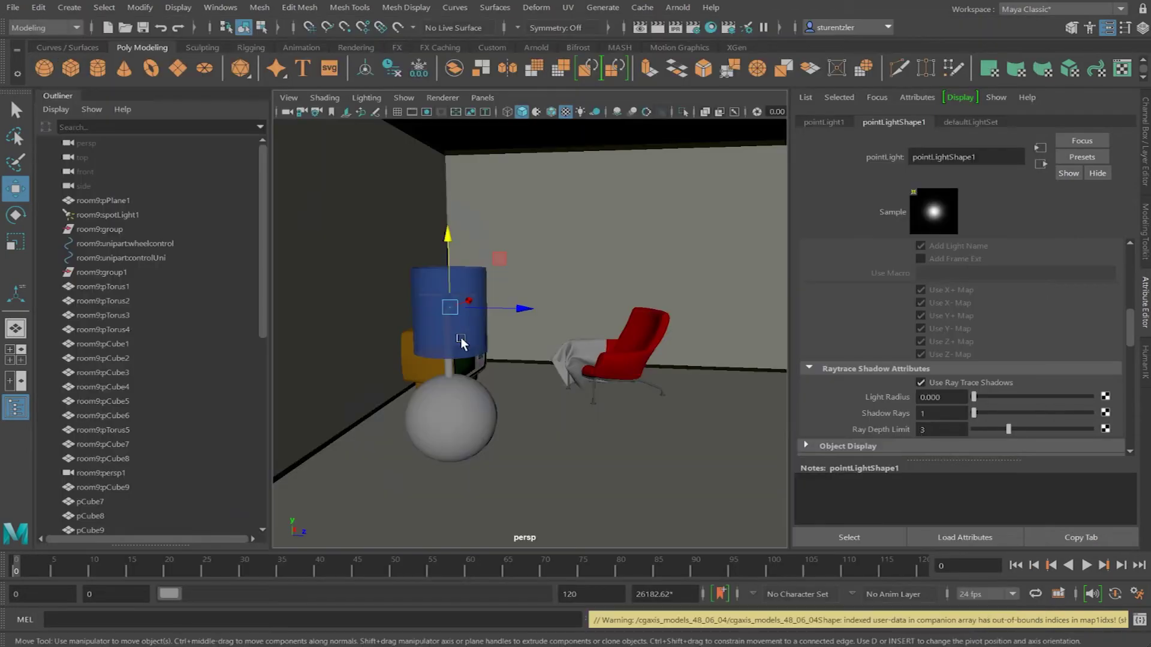
Make the blue lampshade more transparent by setting its material's transmission weight to 0.730
click(461, 337)
scroll(462, 337, up, 4)
alt+drag(461, 337, 689, 261)
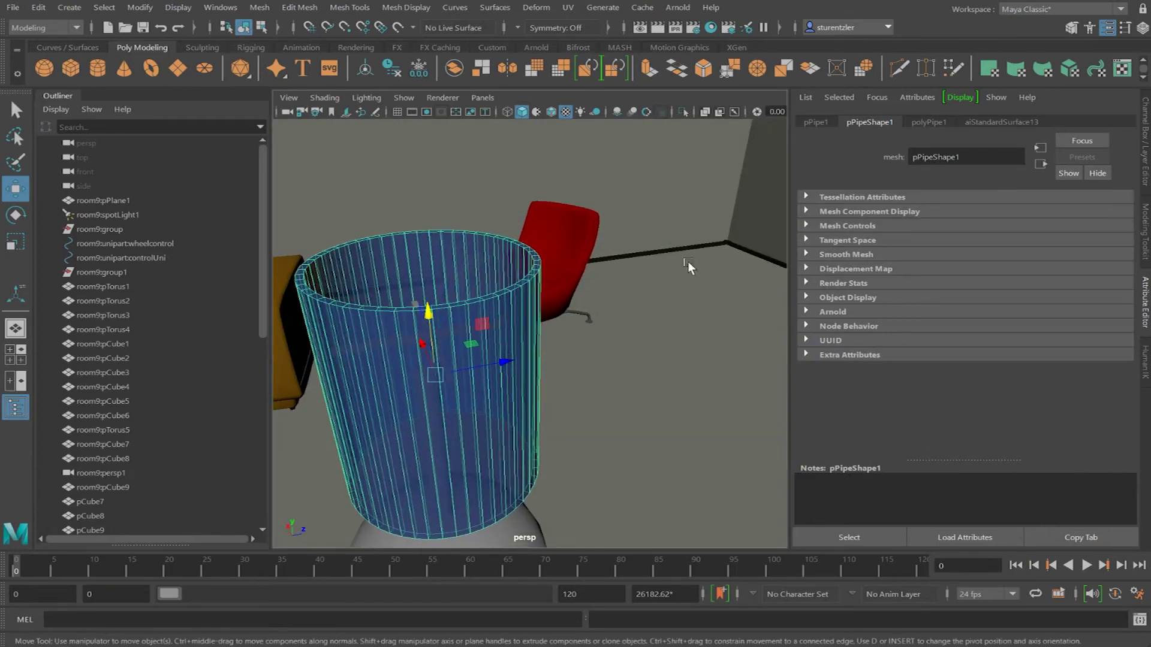
click(1016, 122)
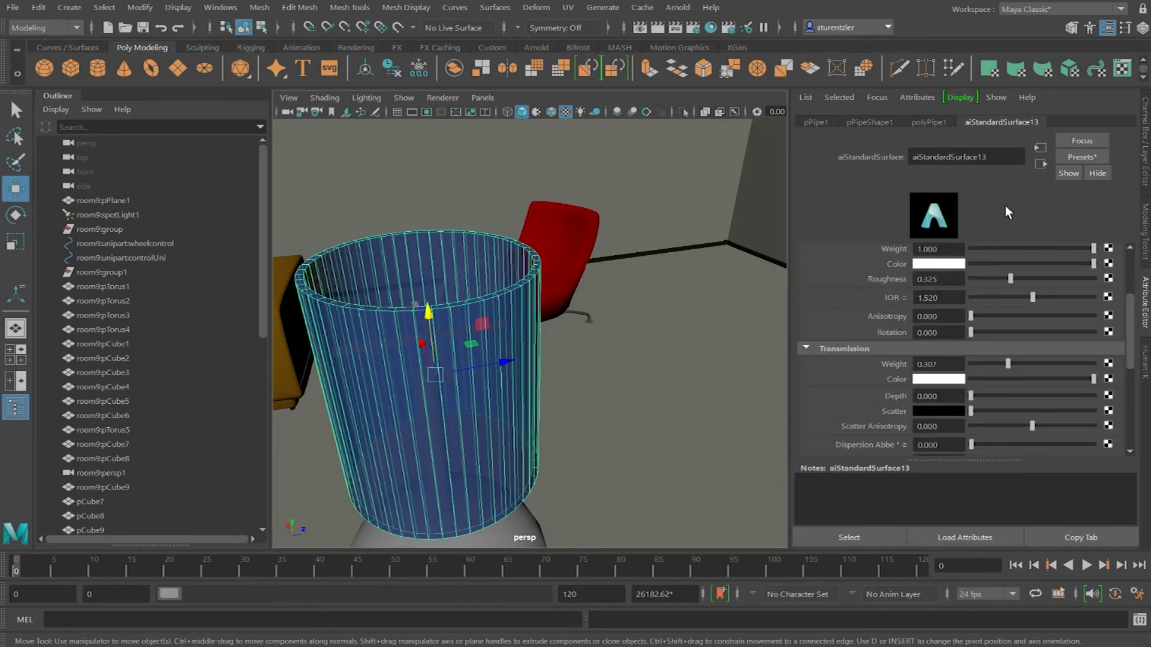
scroll(990, 304, up, 4)
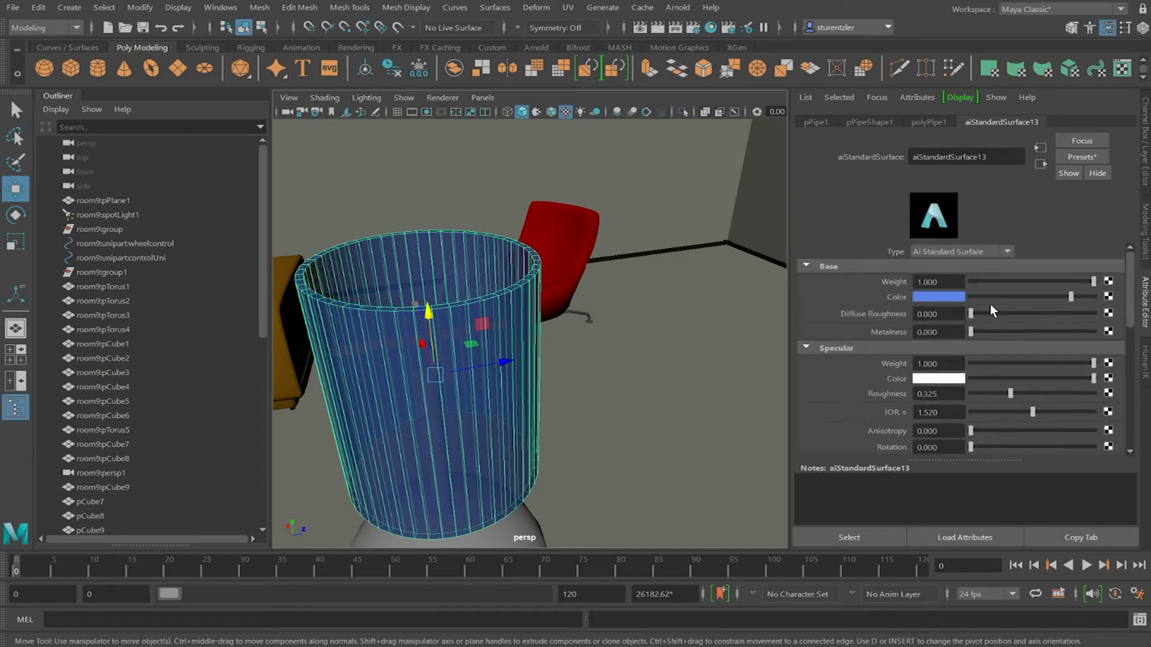
scroll(958, 304, down, 5)
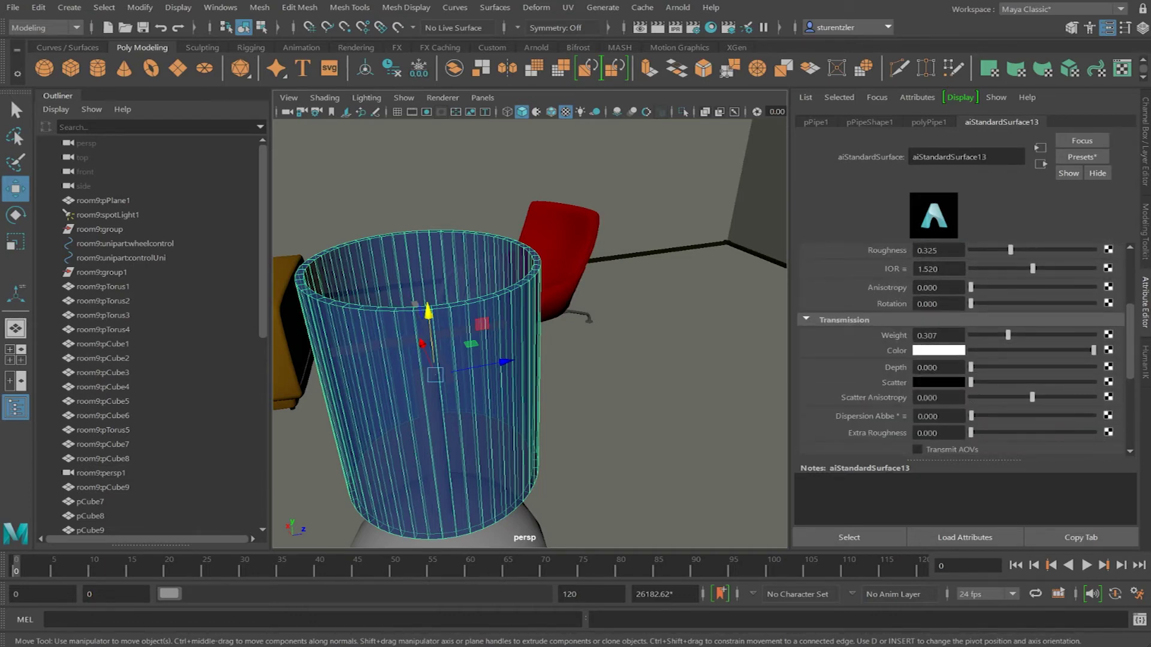
alt+drag(612, 358, 608, 346)
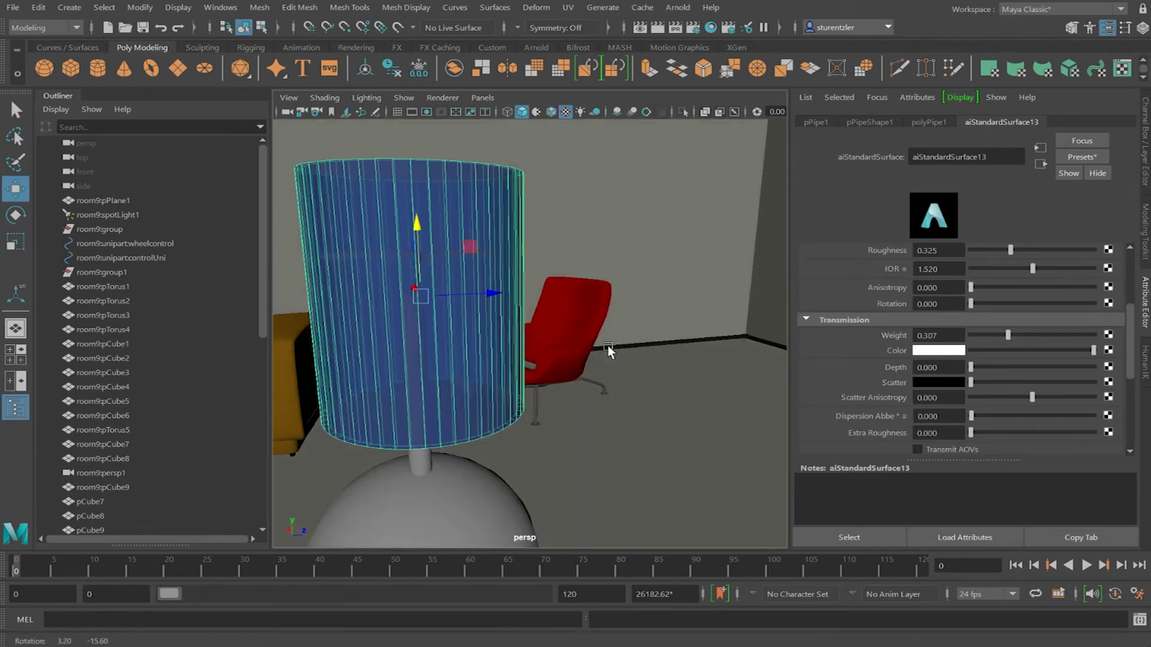
drag(1012, 334, 1060, 337)
alt+drag(644, 267, 564, 284)
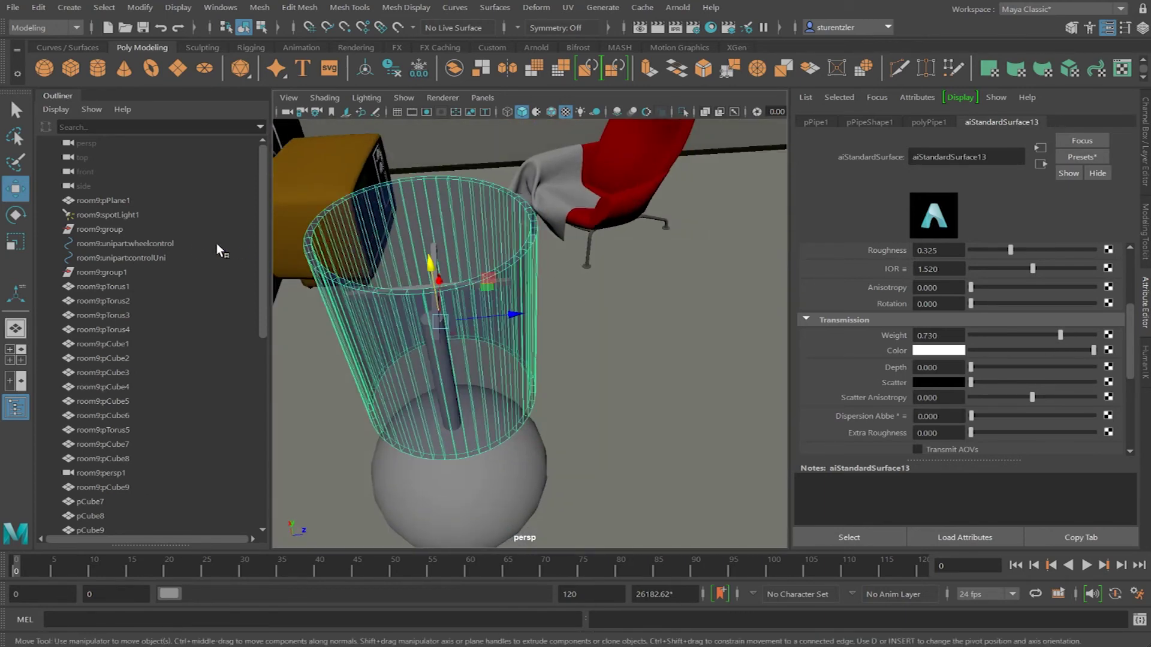
Select the point light and center it over the lamp's stem inside the lampshade
scroll(197, 252, down, 6)
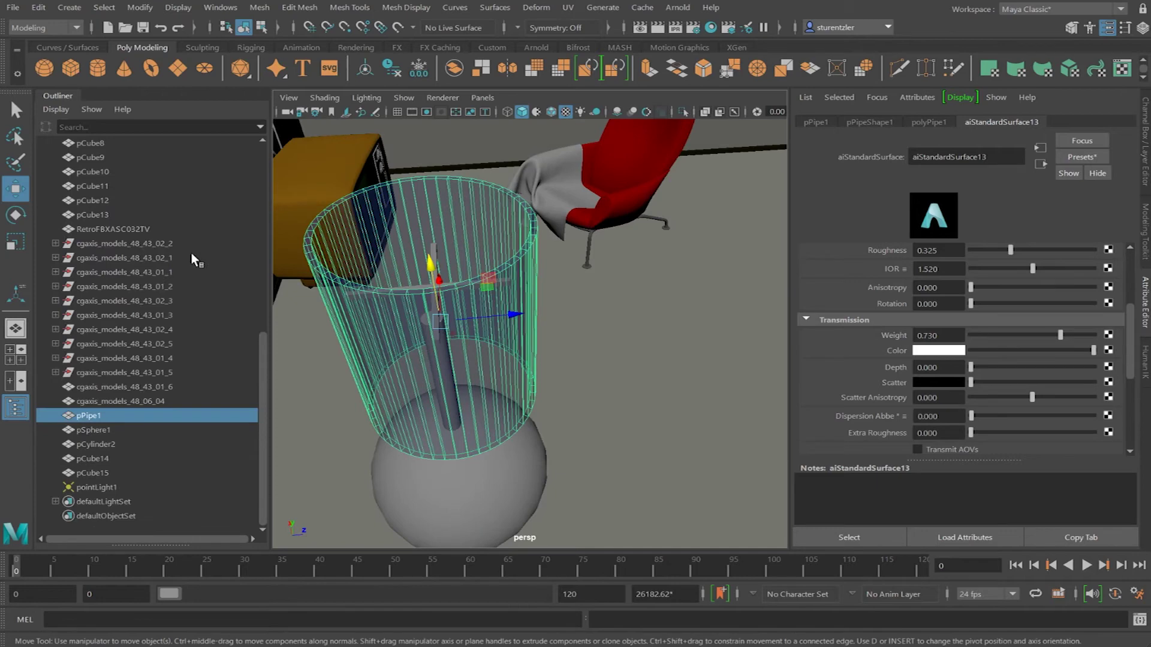
click(106, 487)
alt+drag(467, 311, 488, 223)
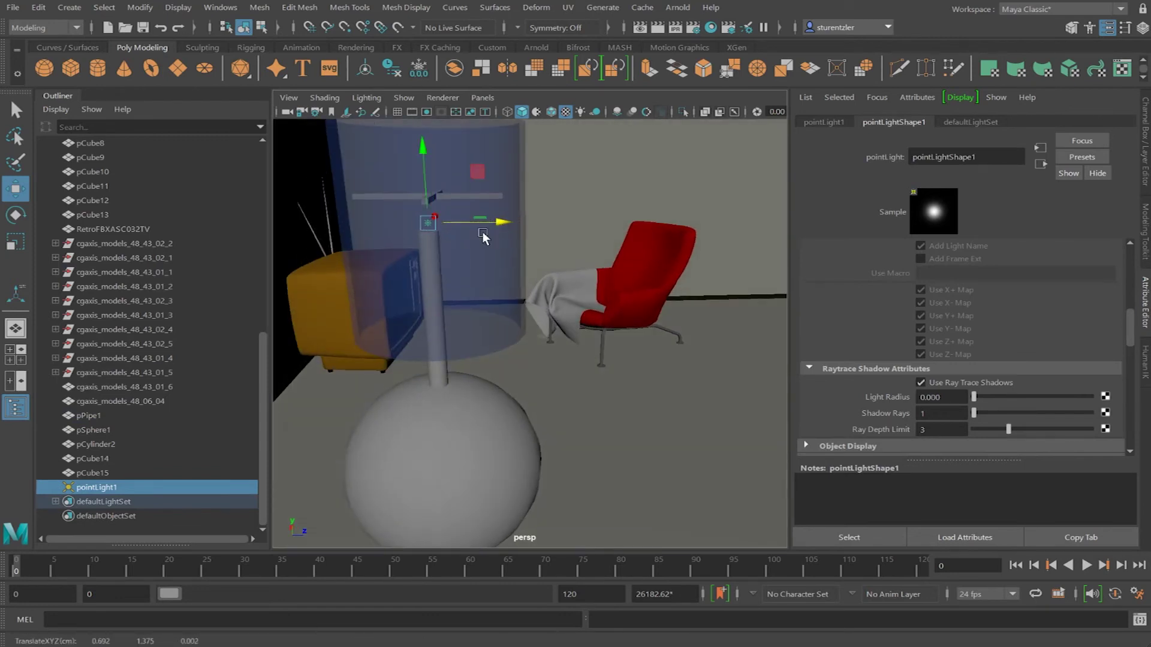
Lower the point light's Arnold exposure to 0.5
click(840, 119)
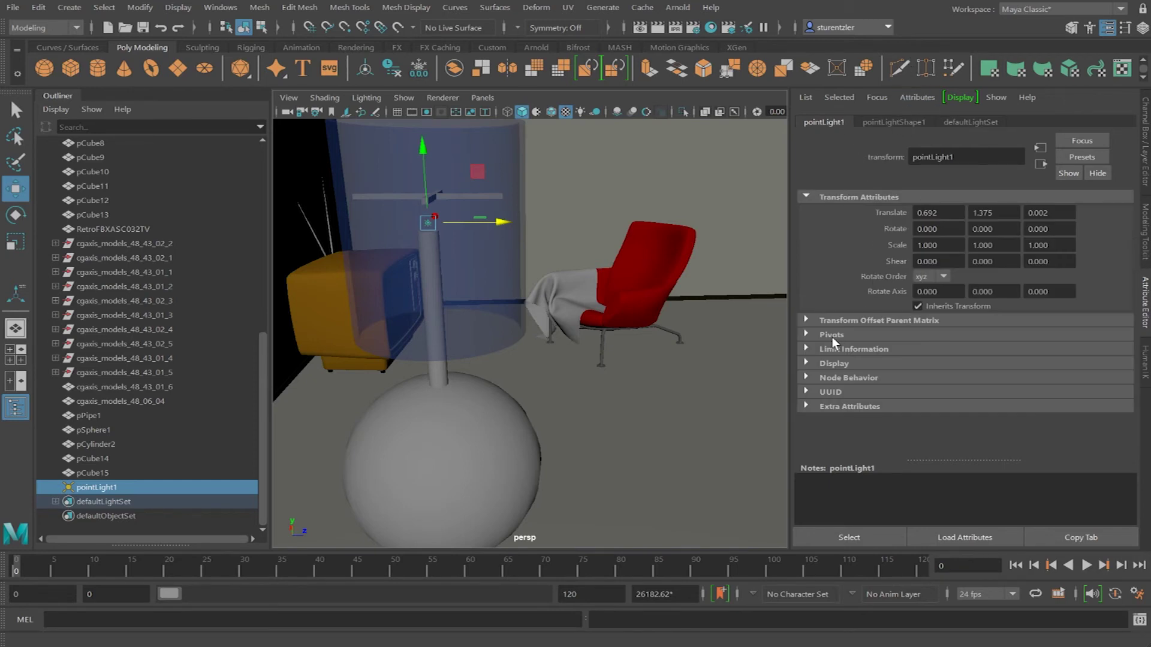
click(912, 120)
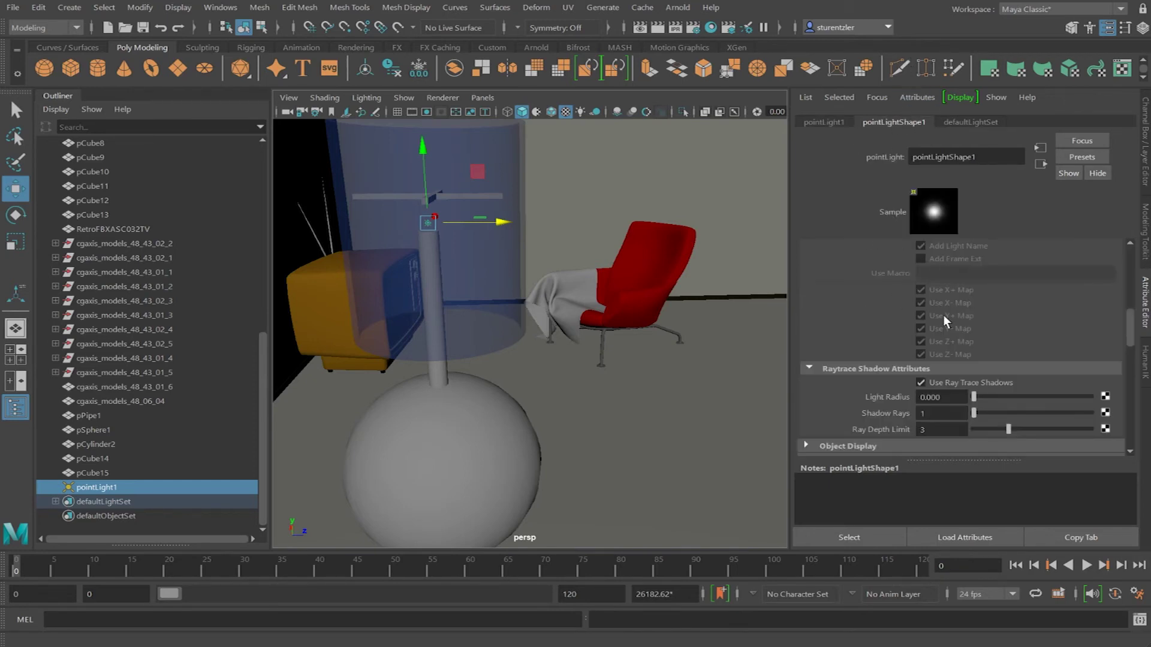
scroll(917, 396, down, 6)
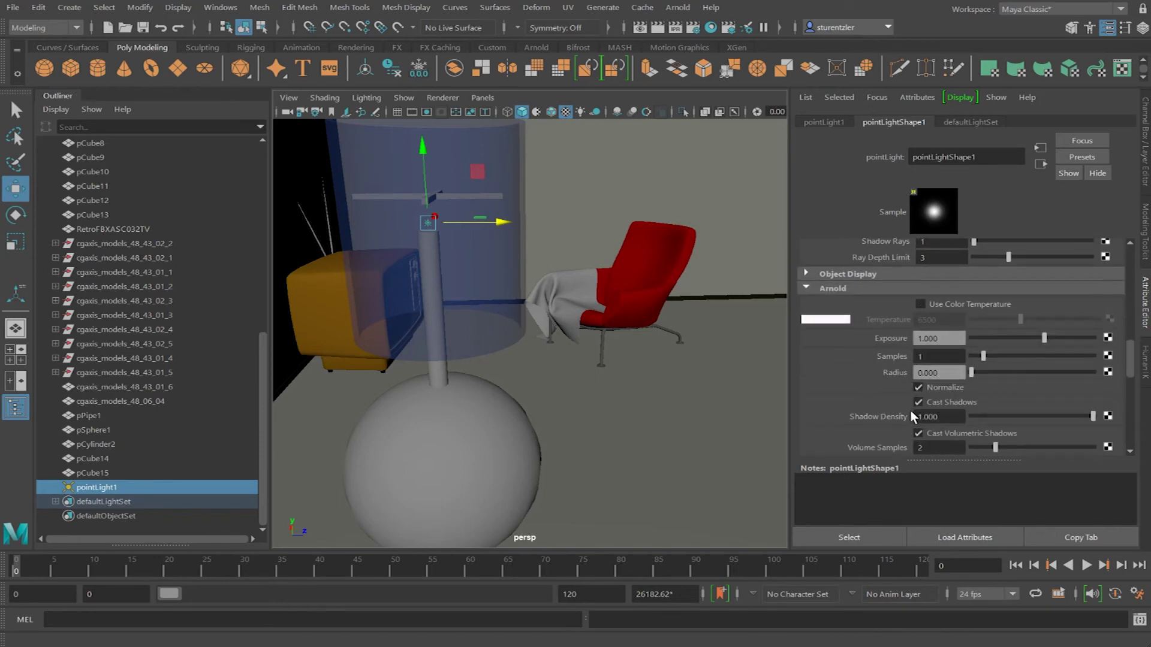
drag(941, 339, 917, 339)
text(.5)
key(Return)
Try red and then pure blue as the point light's color
scroll(943, 275, up, 3)
scroll(944, 271, up, 5)
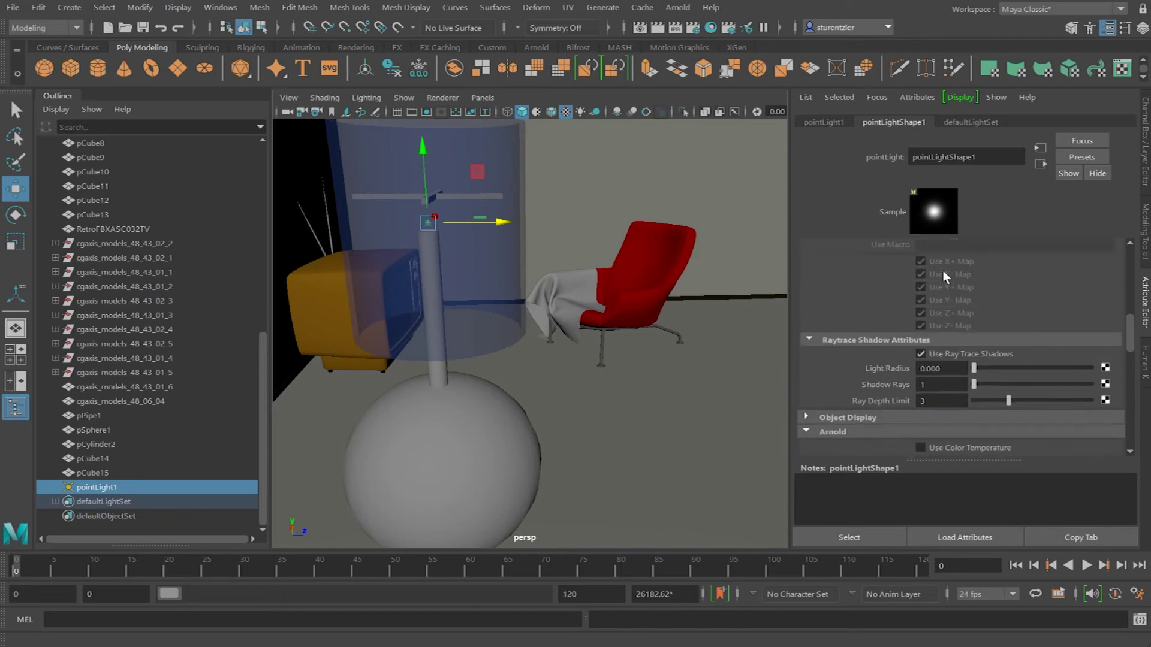
scroll(938, 272, up, 2)
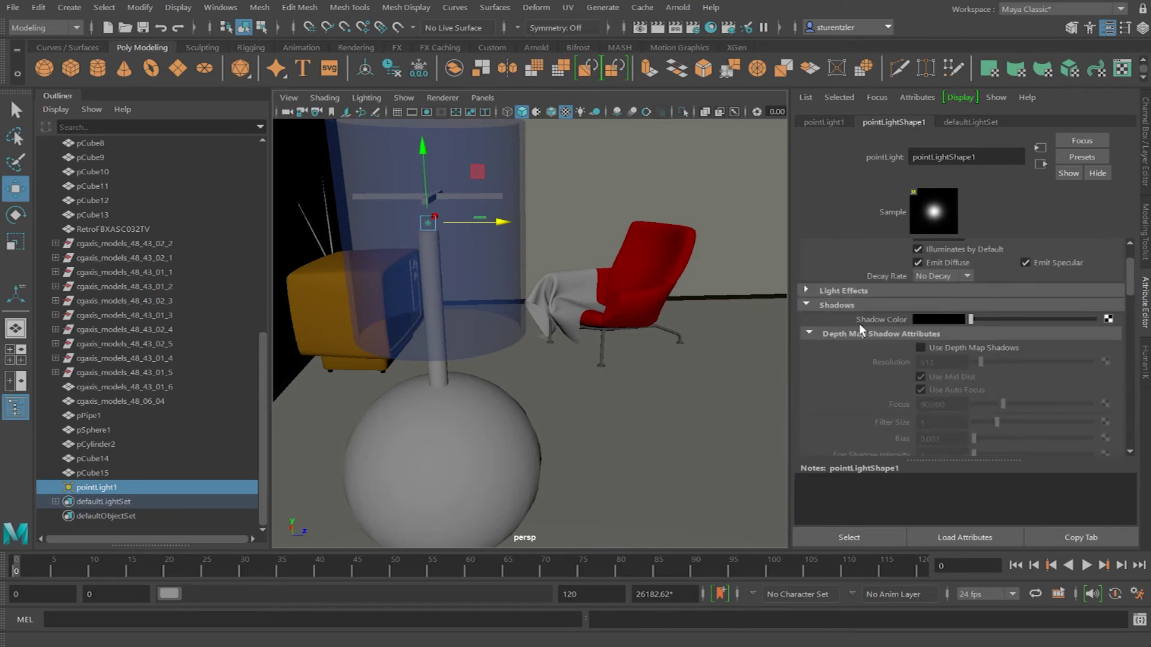
scroll(839, 315, up, 2)
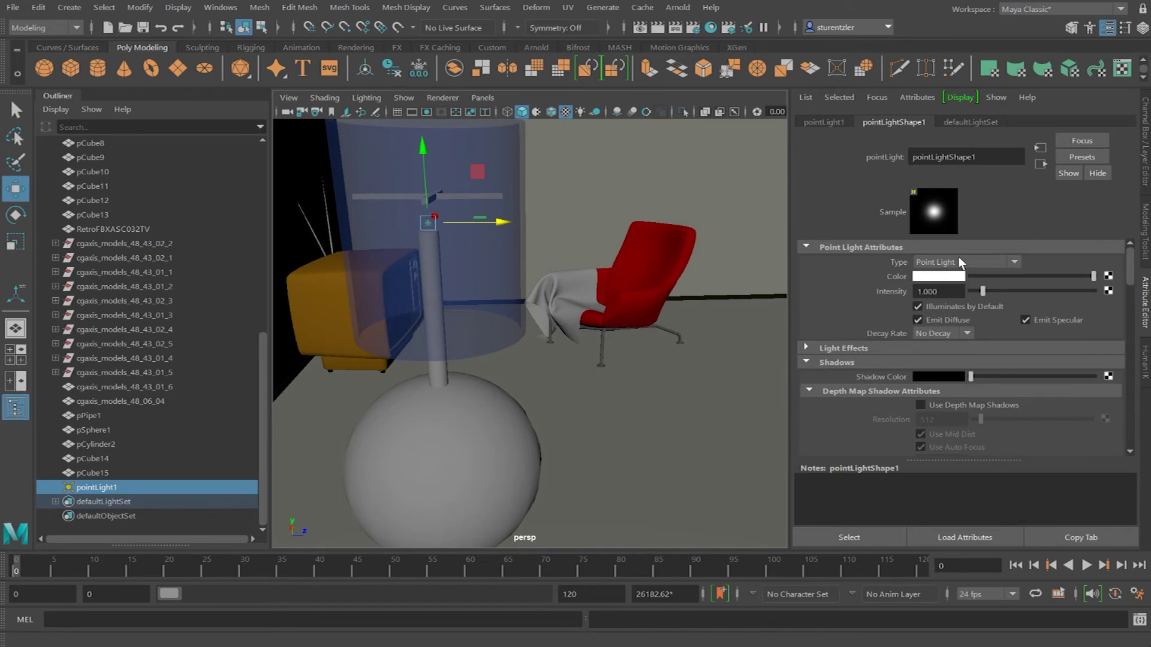
click(939, 276)
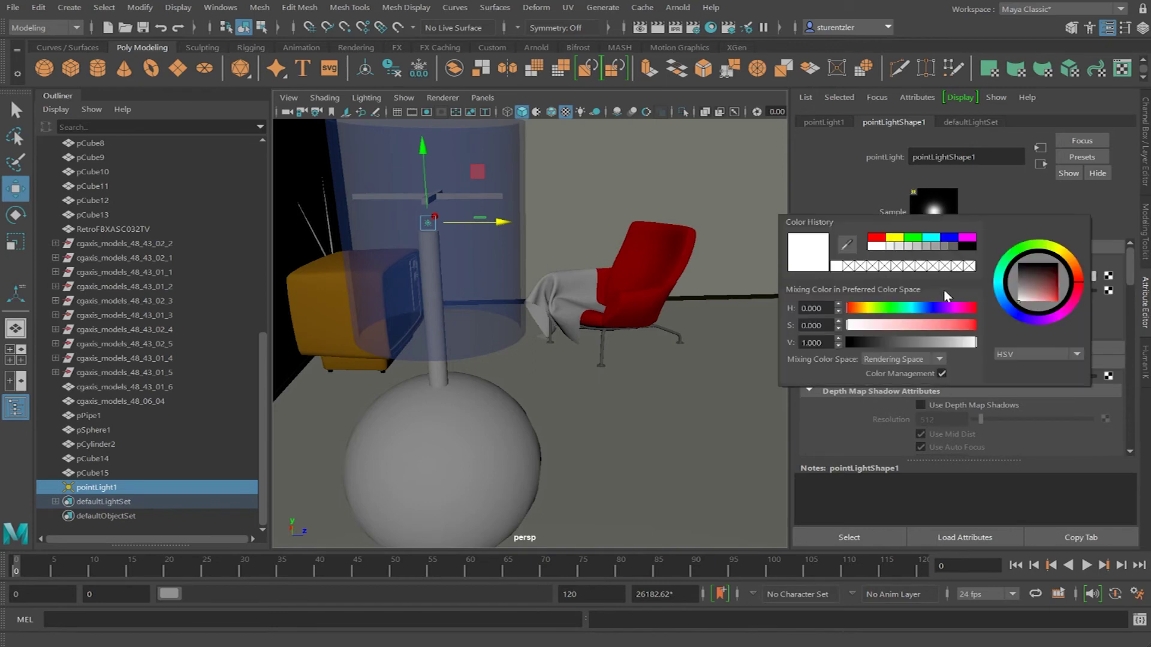
click(876, 238)
click(949, 238)
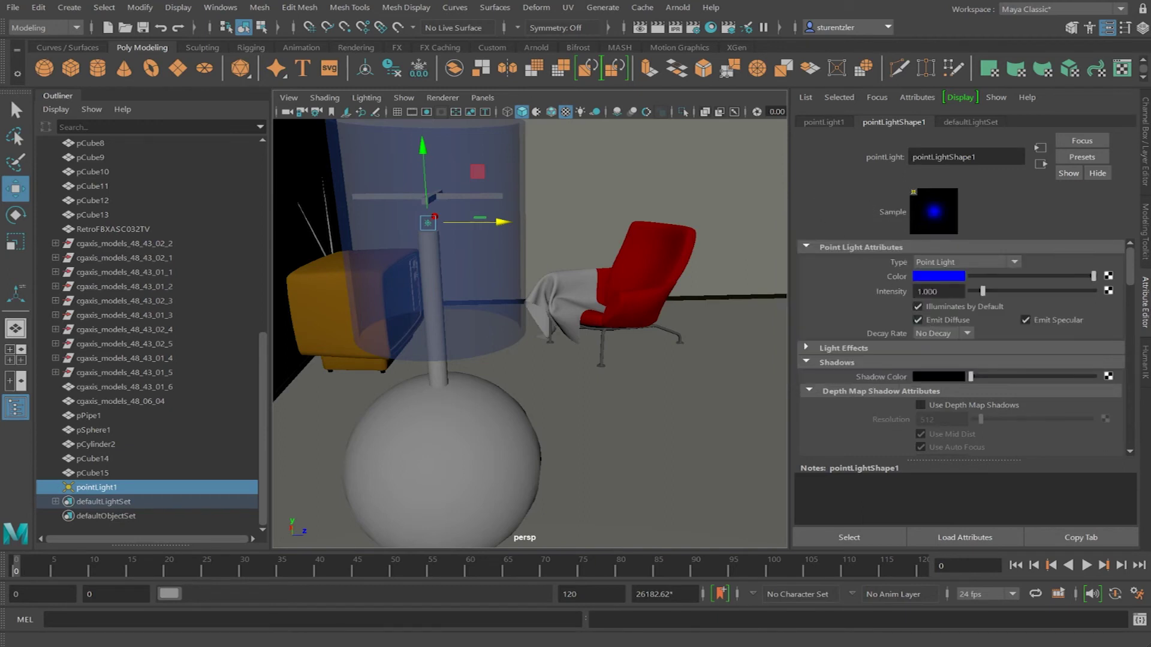
Set the point light's decay rate to Linear and render the current frame
double_click(935, 291)
click(966, 335)
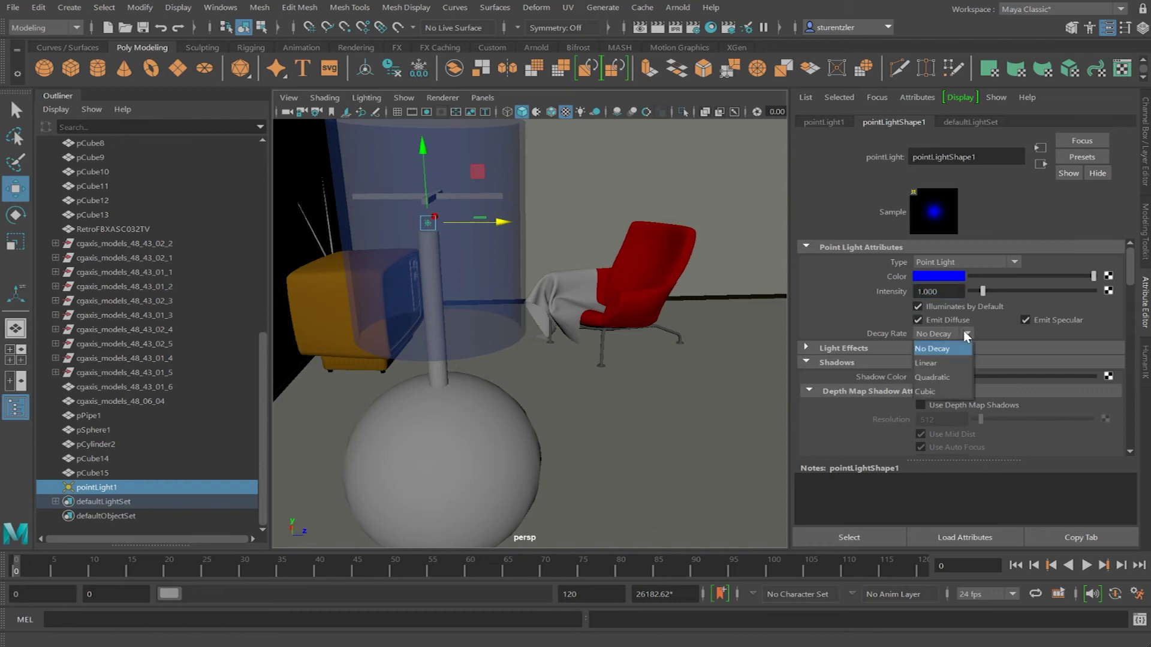
click(937, 364)
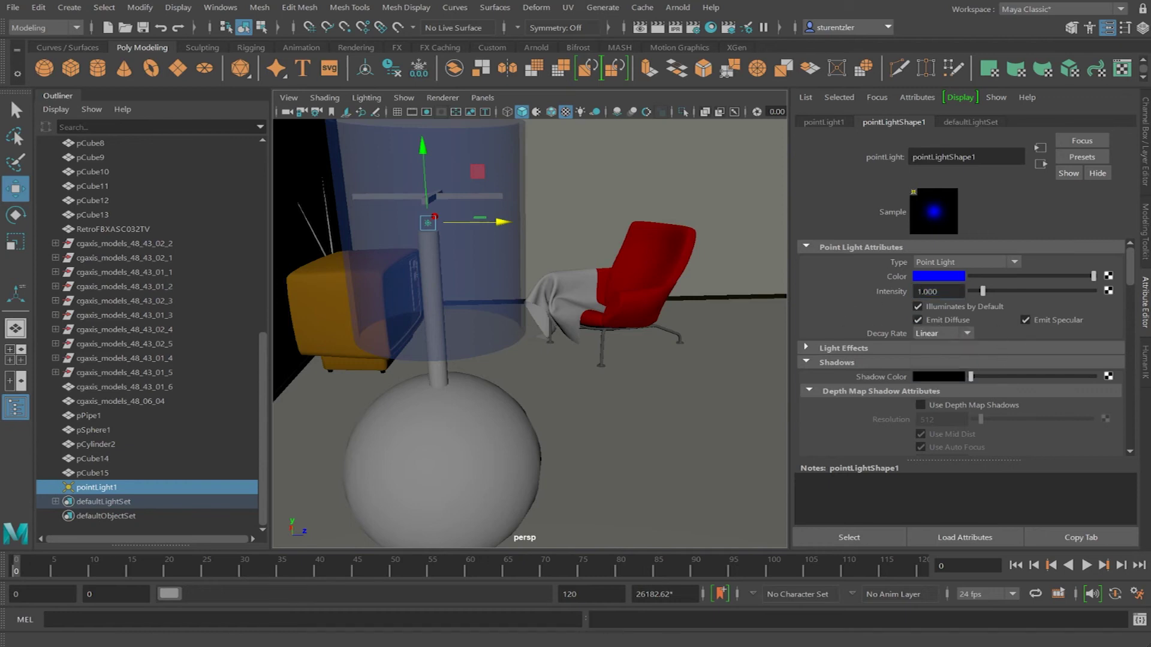
click(656, 28)
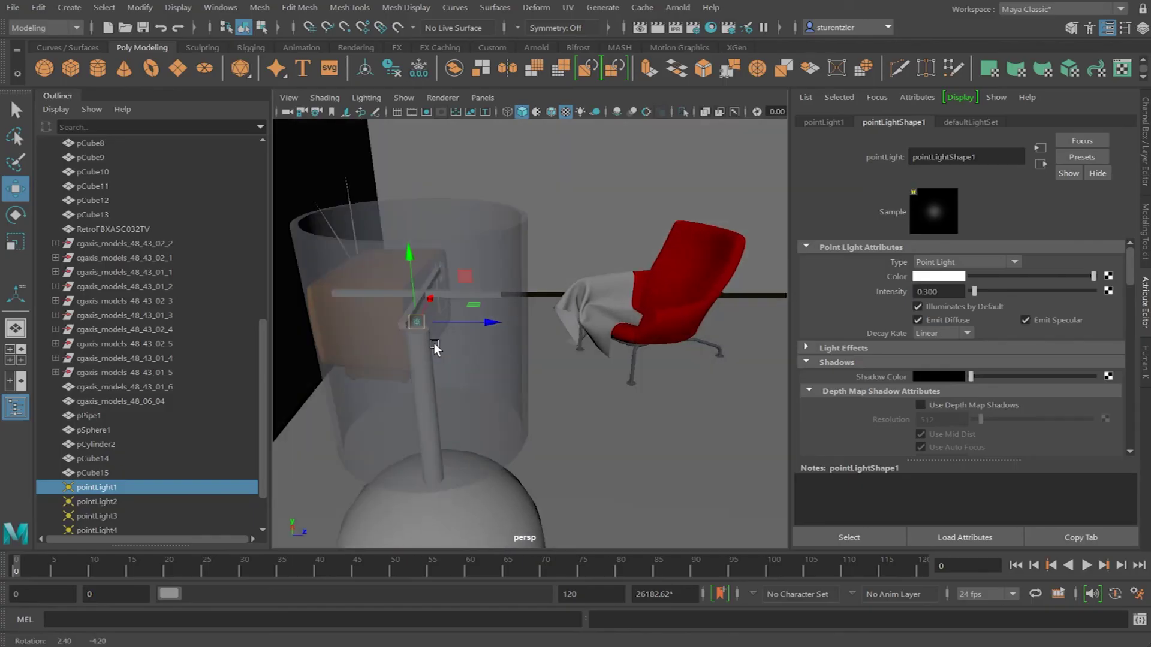
Select the lampshade around the point light and examine its Arnold surface material's base, specular and transmission settings
alt+drag(434, 343, 514, 399)
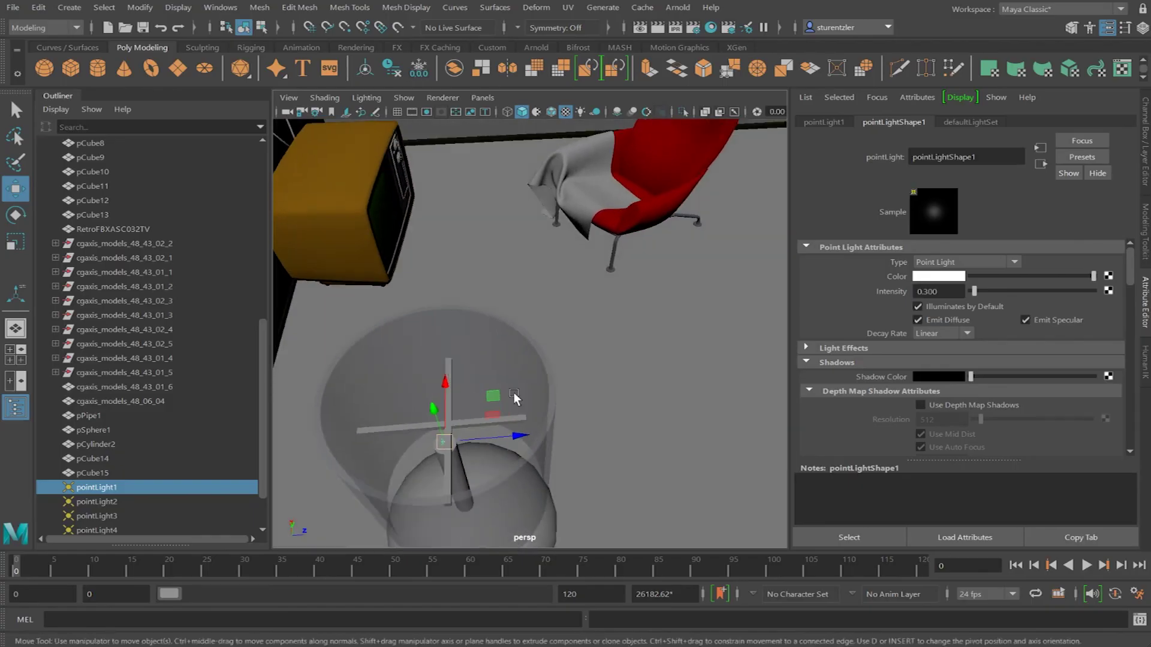
alt+middle_drag(515, 399, 505, 354)
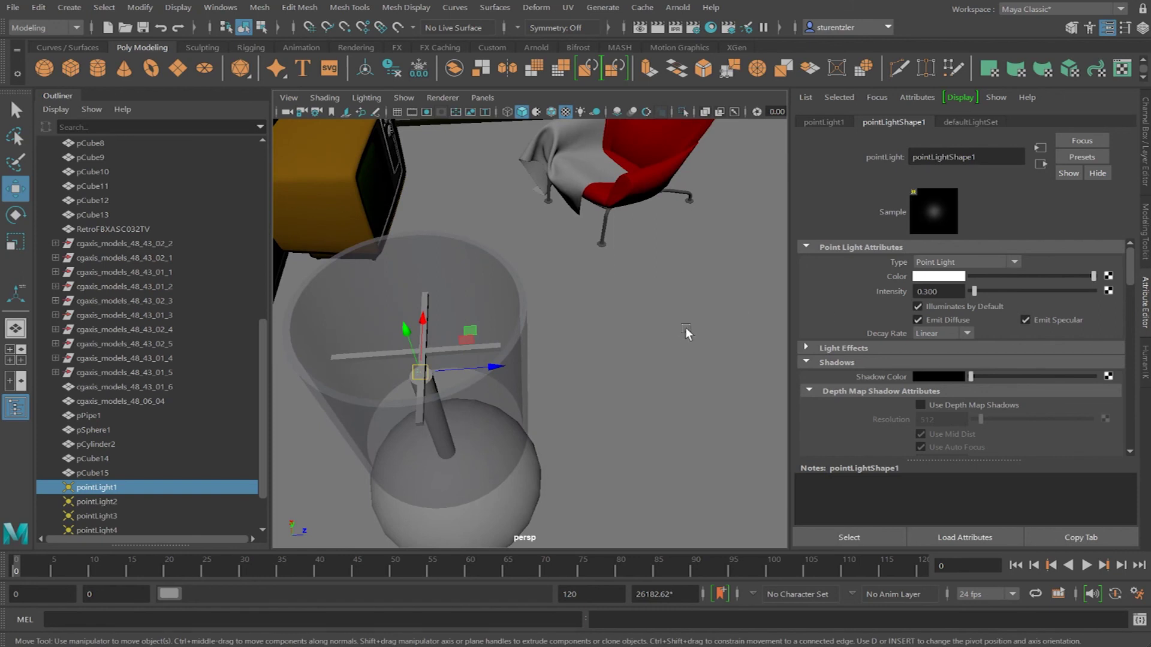
alt+drag(648, 334, 560, 304)
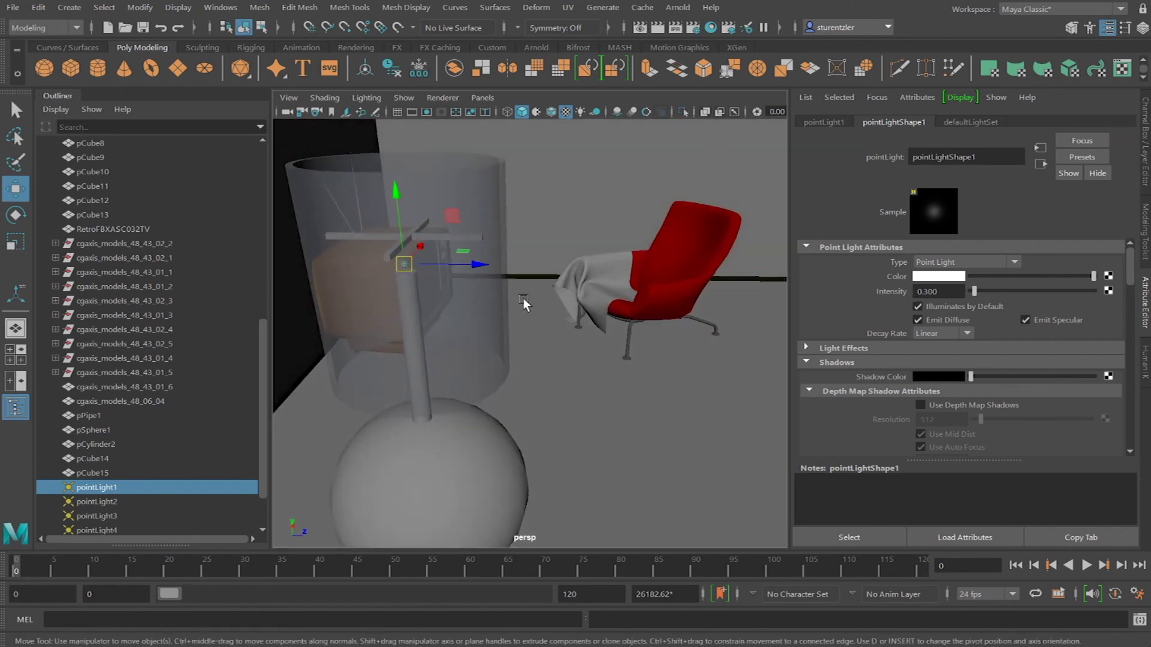
click(495, 316)
click(1007, 122)
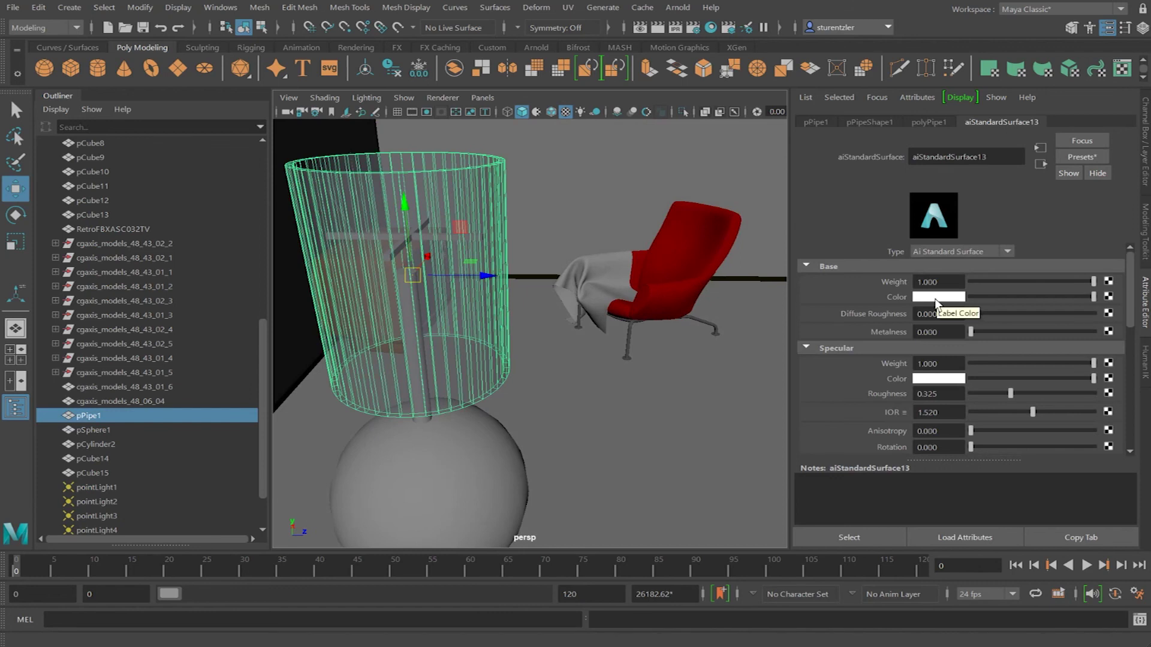
scroll(872, 393, down, 2)
scroll(872, 393, down, 2)
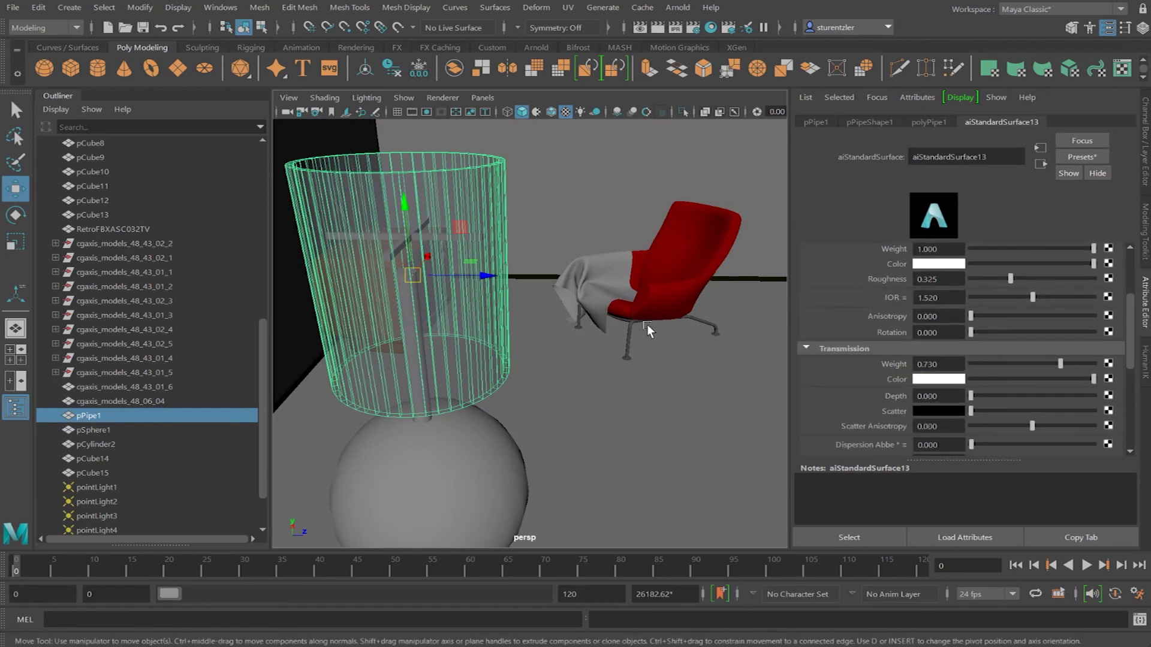
Select the point light near the room's ceiling and review its intensity, decay and Arnold settings
alt+drag(652, 326, 598, 379)
alt+drag(560, 251, 584, 221)
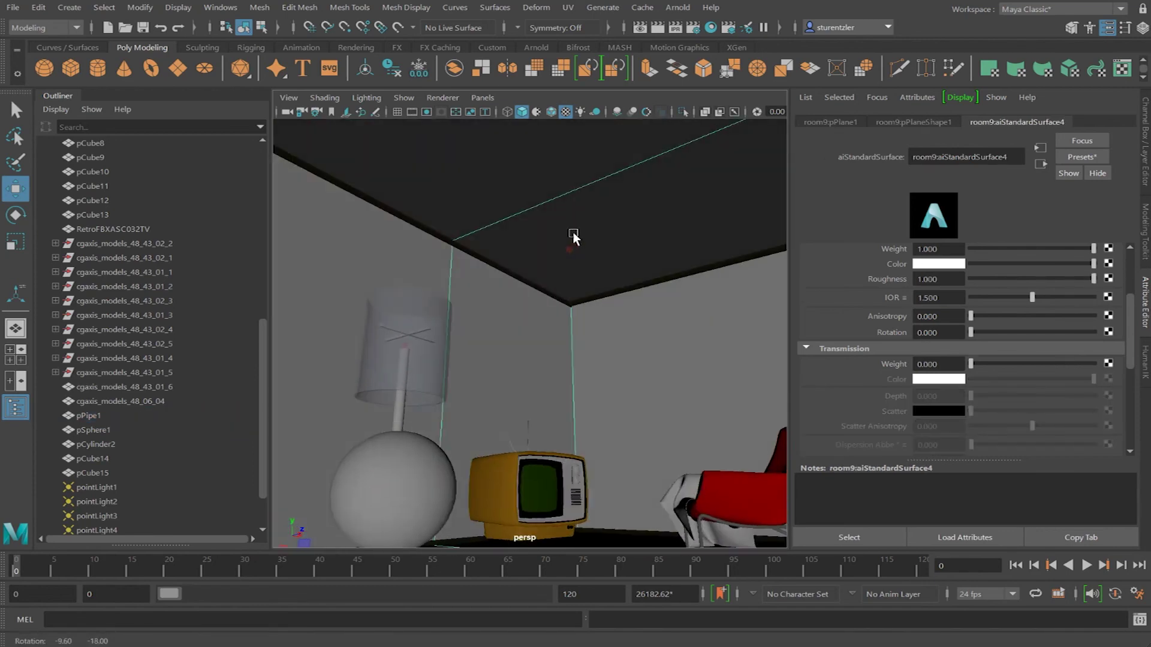
click(614, 231)
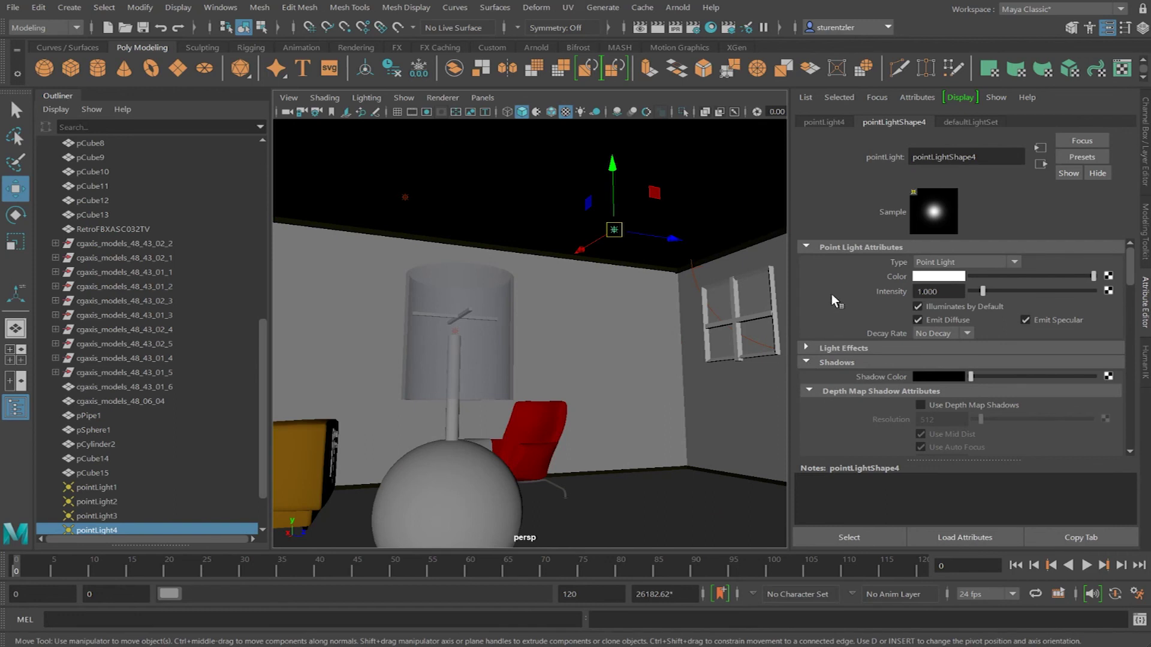
click(806, 362)
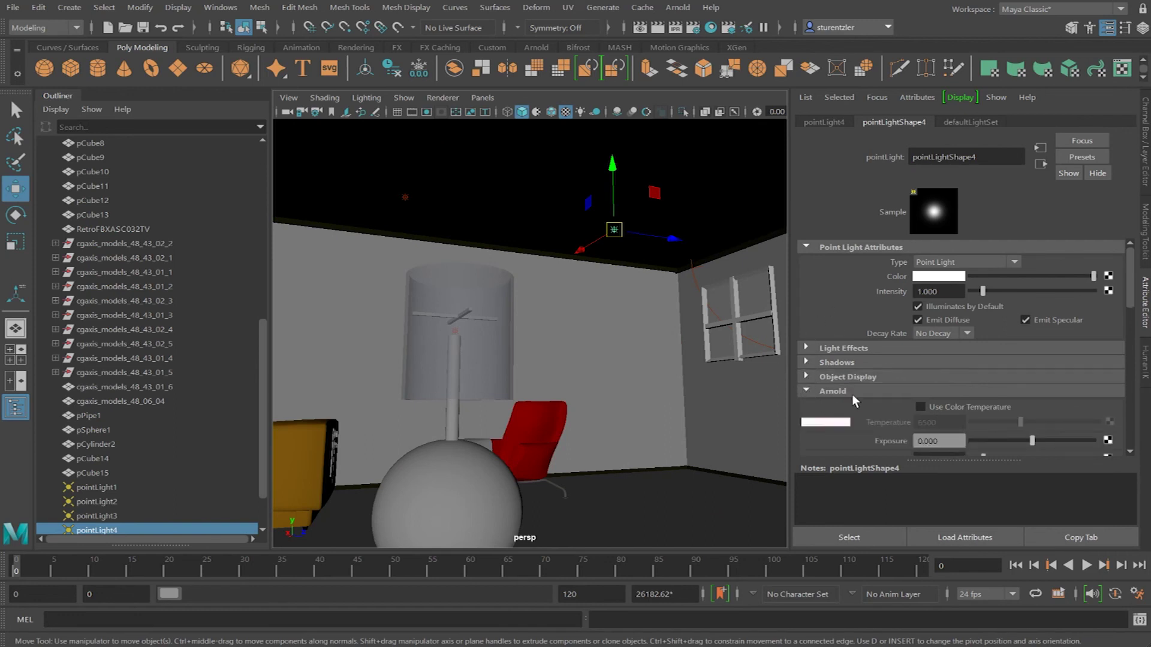
scroll(875, 401, down, 2)
scroll(951, 414, up, 2)
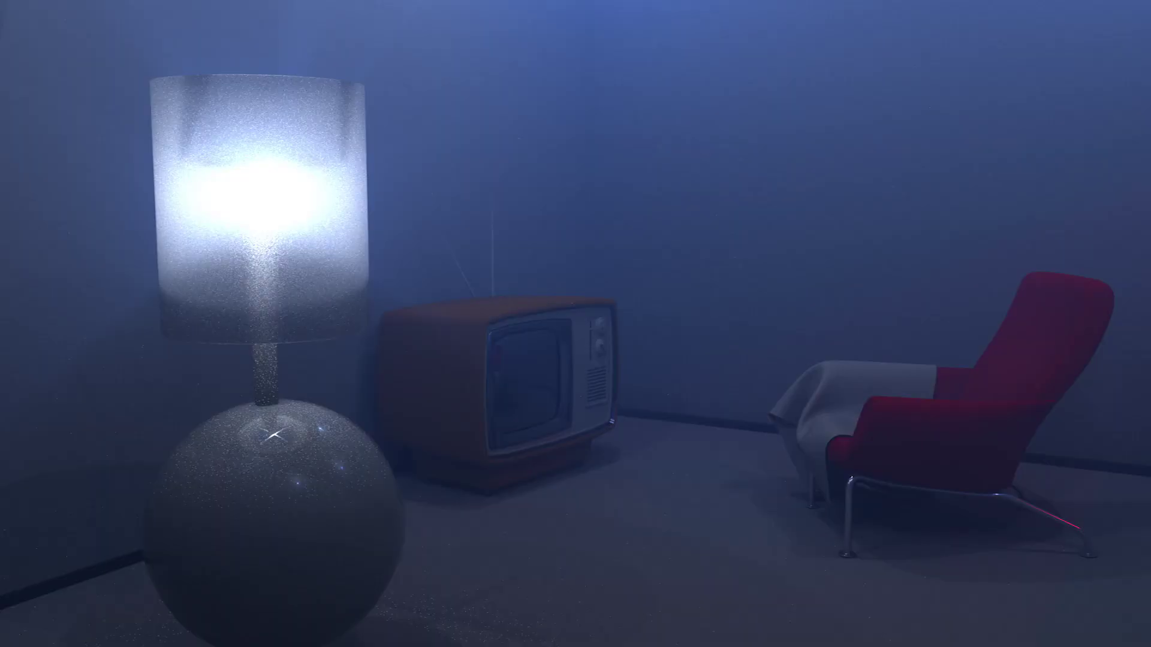